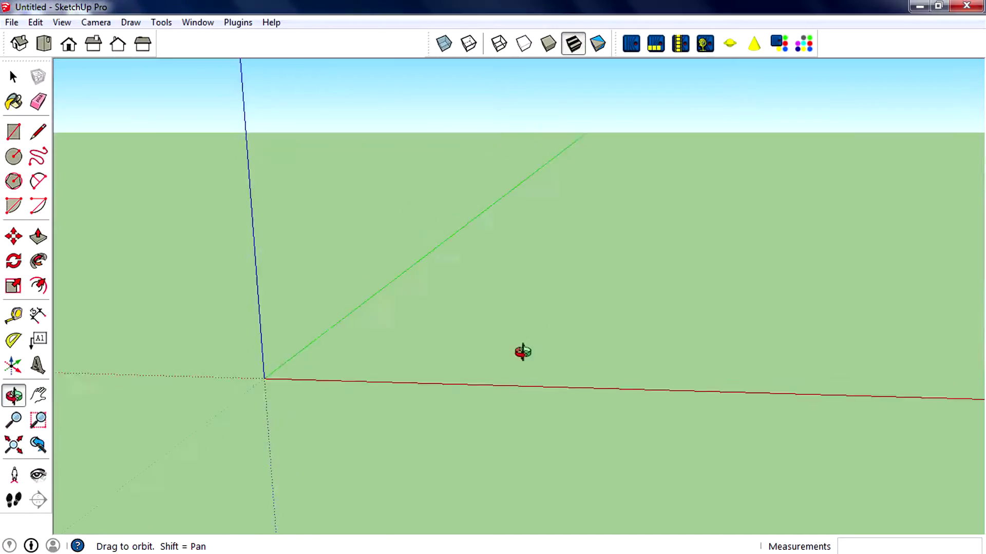
Step: Draw an upright circle centered on the origin in Front view
drag(523, 352, 338, 333)
key(space)
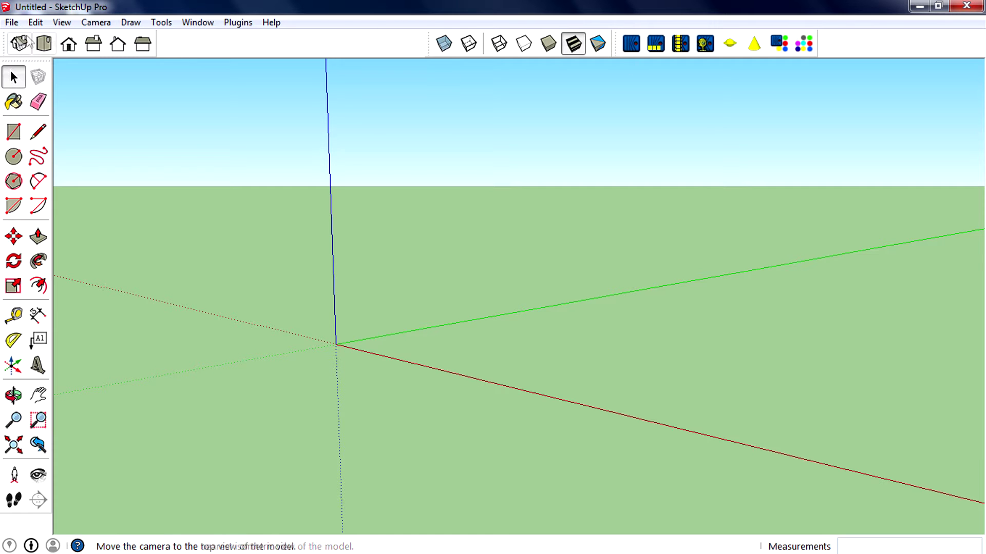
click(68, 44)
click(14, 157)
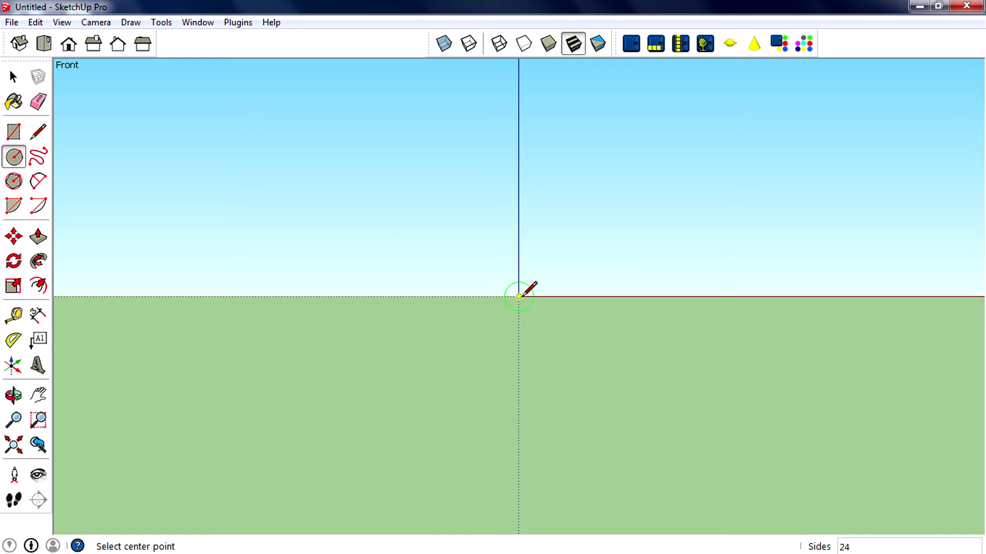
click(519, 297)
click(668, 329)
Step: Draw a second, flat circle centered on the origin from Top view
click(43, 43)
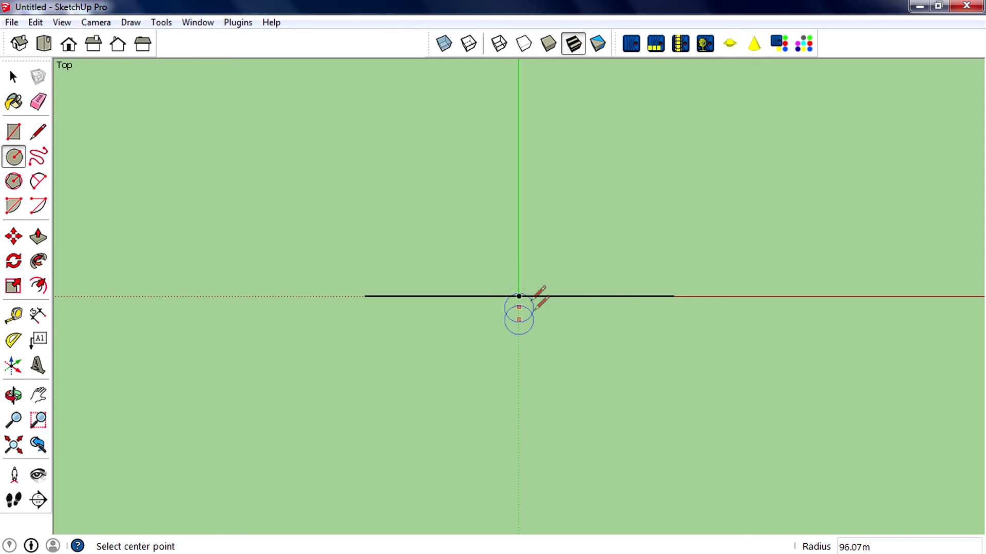
click(518, 297)
click(639, 329)
middle_drag(638, 330, 624, 195)
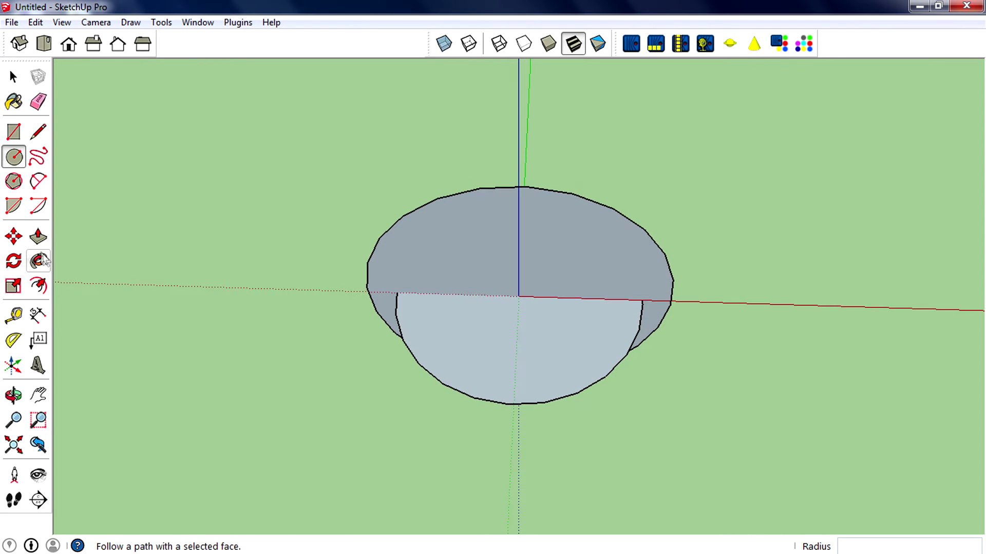
Step: Sweep the upright circle along the flat circle with Follow Me to form a sphere
click(13, 76)
click(479, 403)
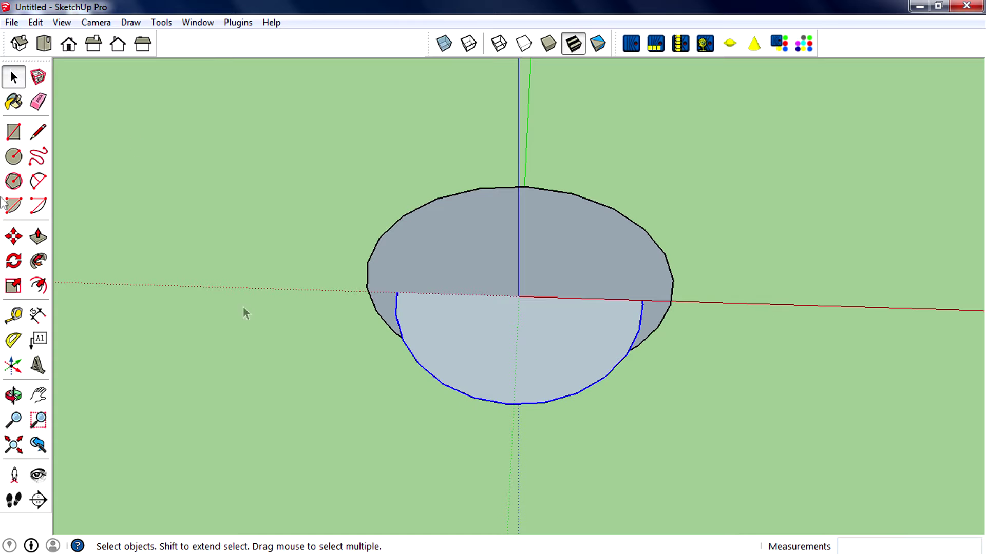
click(38, 261)
click(455, 260)
middle_drag(456, 260, 215, 272)
scroll(377, 284, down, 3)
middle_drag(555, 257, 388, 231)
click(13, 76)
middle_drag(482, 308, 358, 283)
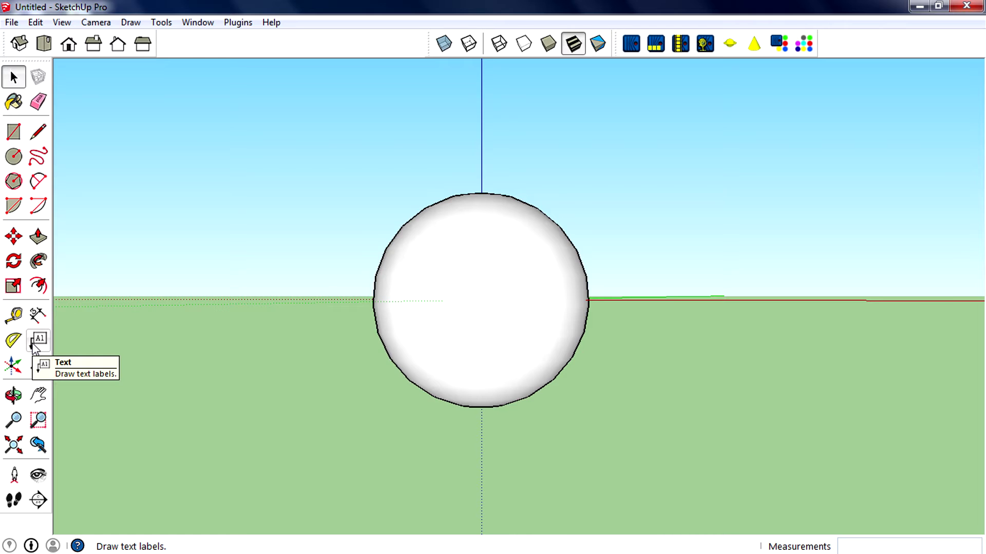
Step: Add a 'Sphere' text label with its leader on the sphere and text up-right
click(38, 340)
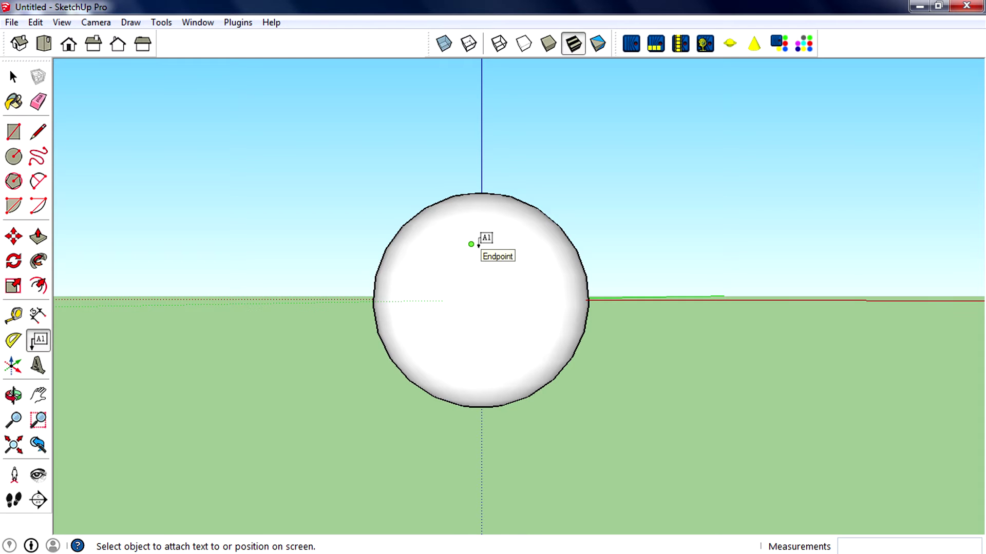
click(478, 246)
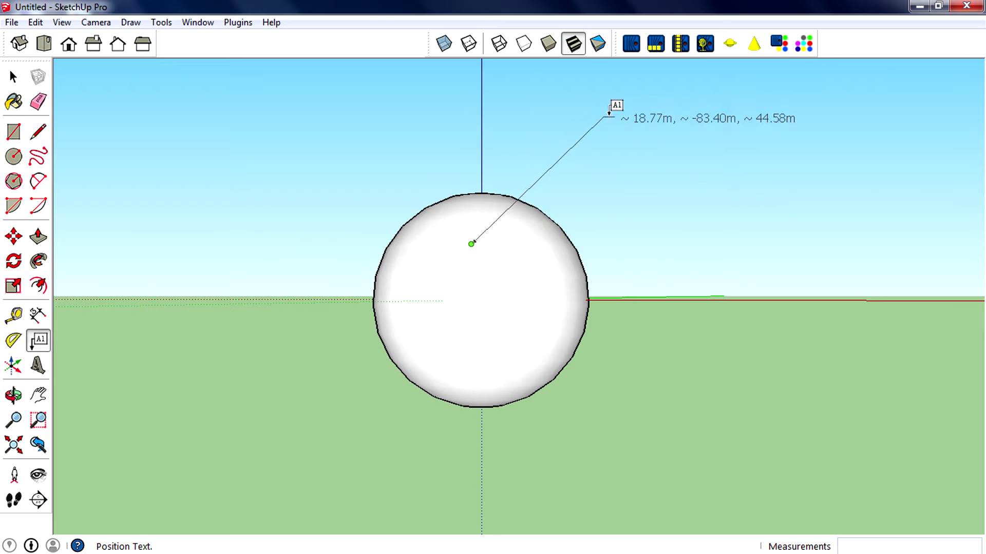
click(633, 93)
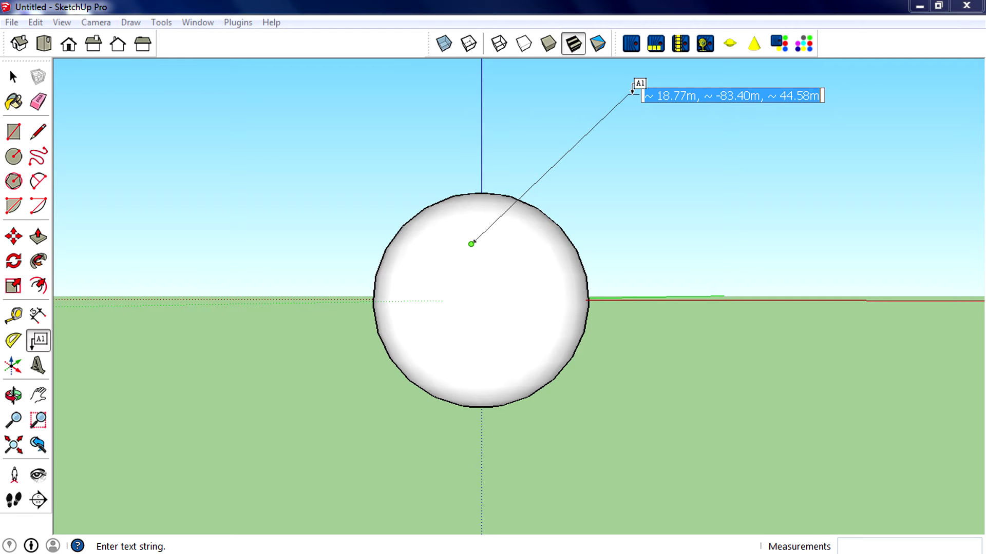
text(Sphere)
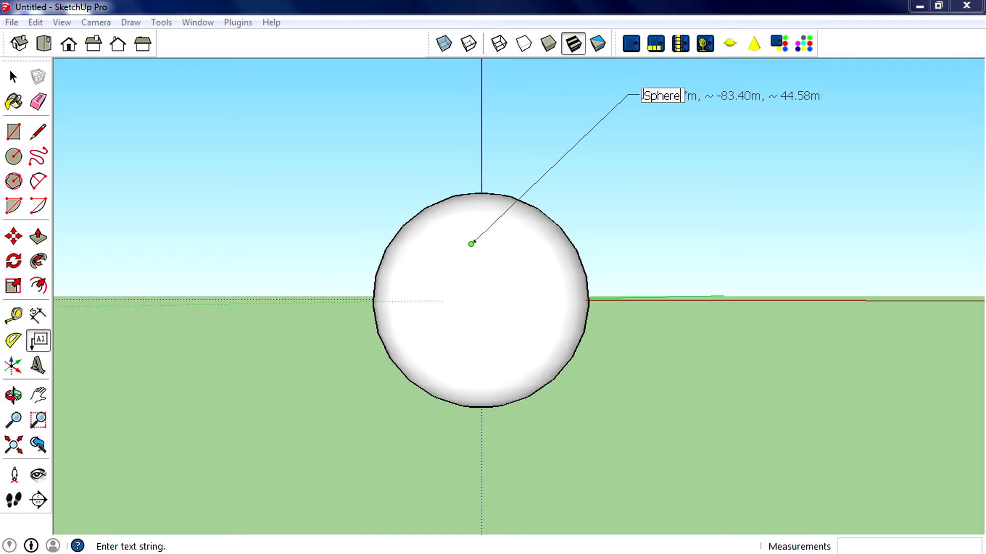
click(14, 78)
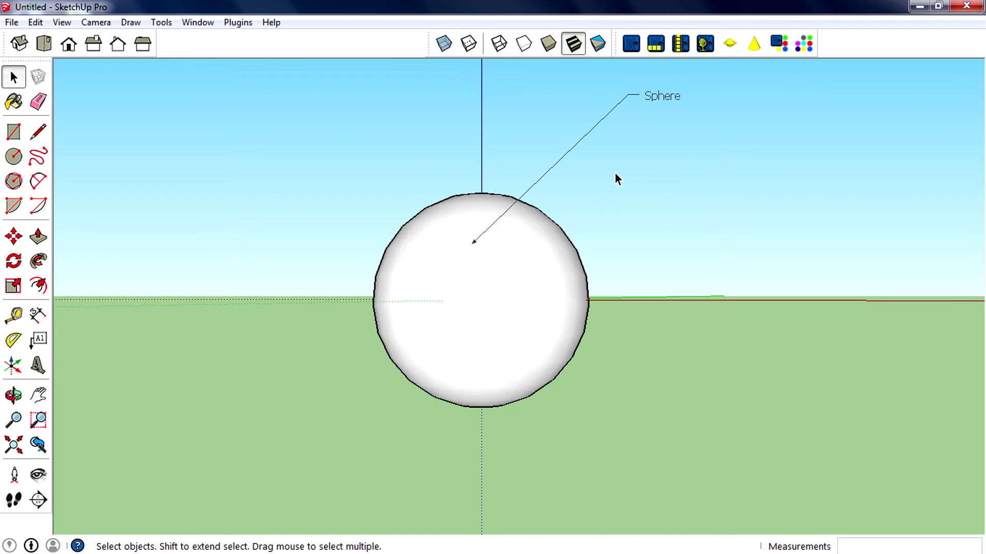
Step: Orbit around the labelled sphere and select the Sphere label
middle_drag(616, 178, 655, 198)
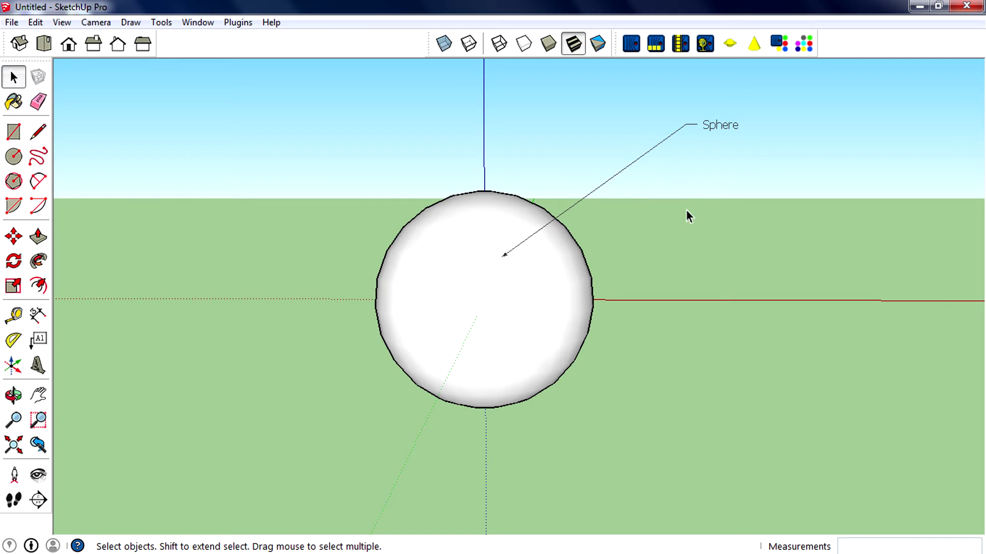
middle_drag(590, 211, 613, 229)
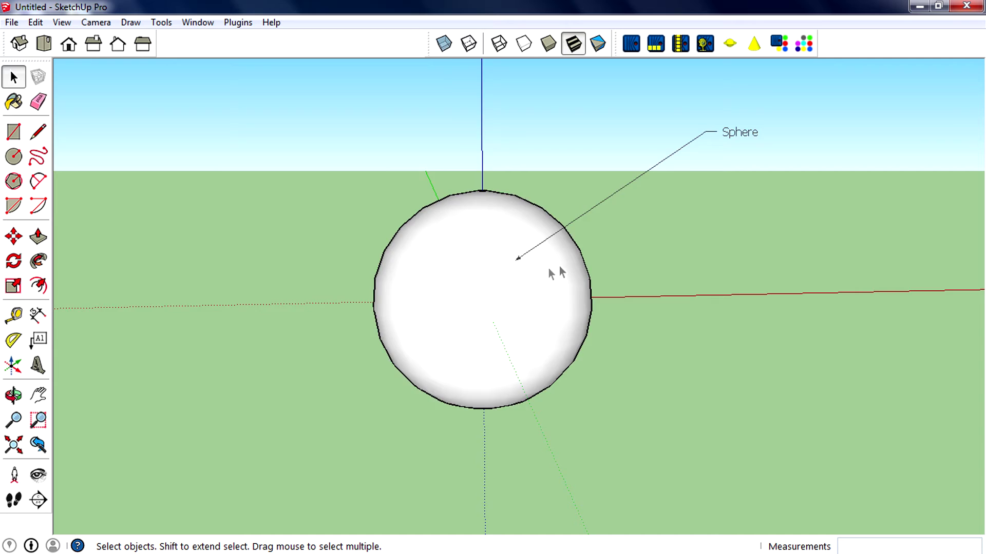
scroll(544, 262, up, 3)
scroll(538, 260, down, 1)
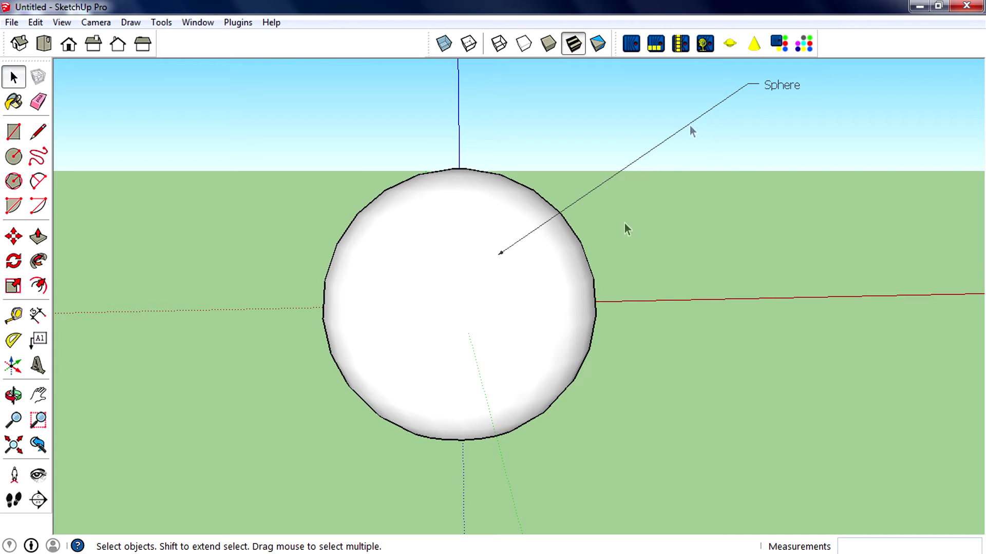
click(649, 153)
Step: Set the Sphere label's arrow to Open
click(660, 160)
click(652, 151)
right_click(652, 151)
mouse_move(705, 231)
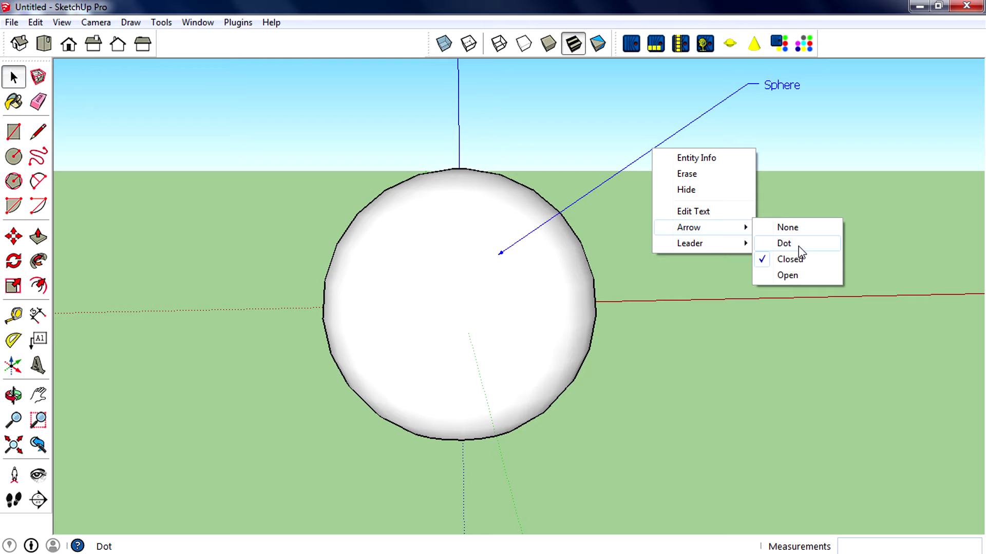
click(802, 279)
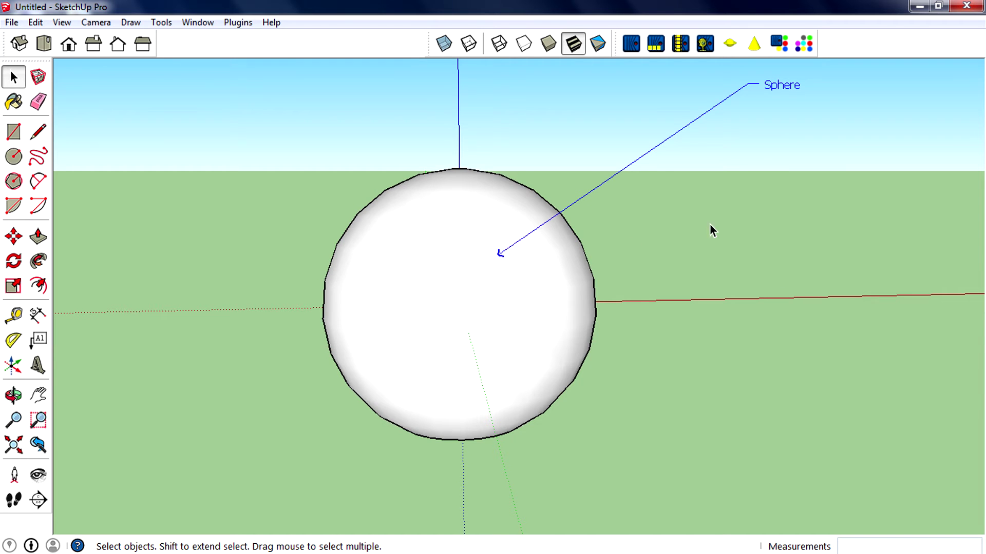
middle_drag(711, 230, 660, 233)
Step: Switch the label's leader to View Based and orbit to see its behaviour
right_click(645, 180)
mouse_move(701, 277)
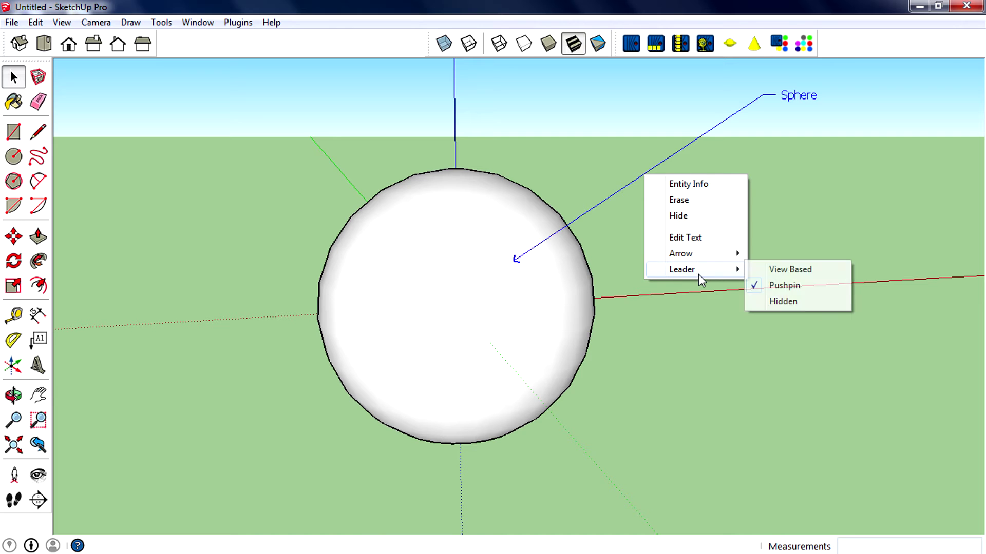
click(780, 273)
middle_drag(808, 249, 952, 368)
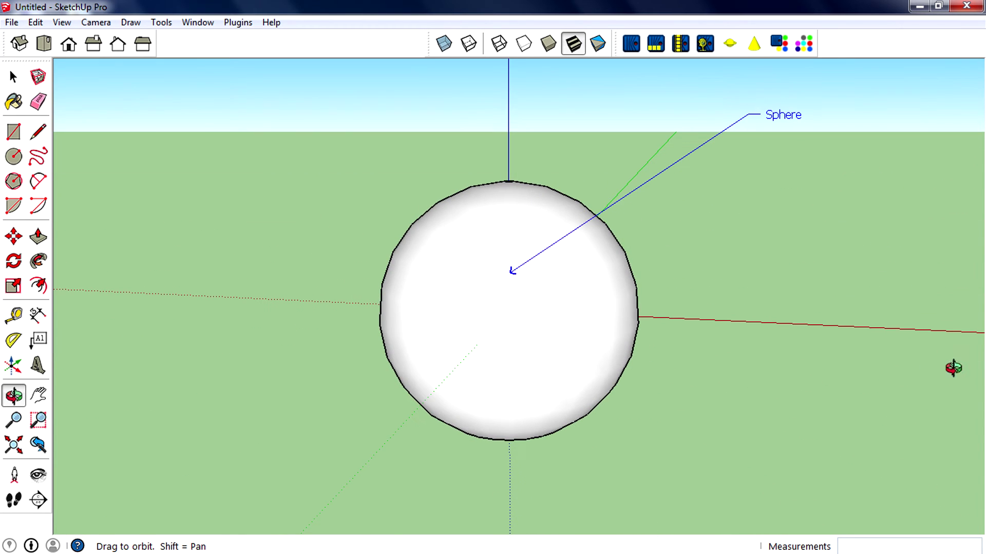
Step: Set the label's leader back to Pushpin and orbit to check it
right_click(621, 200)
mouse_move(669, 295)
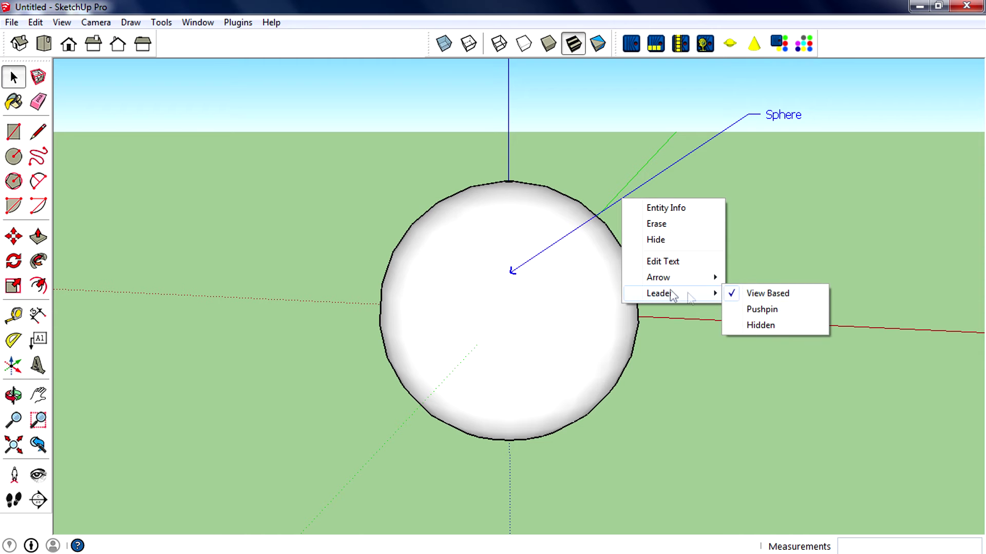
click(750, 309)
middle_drag(734, 286, 542, 261)
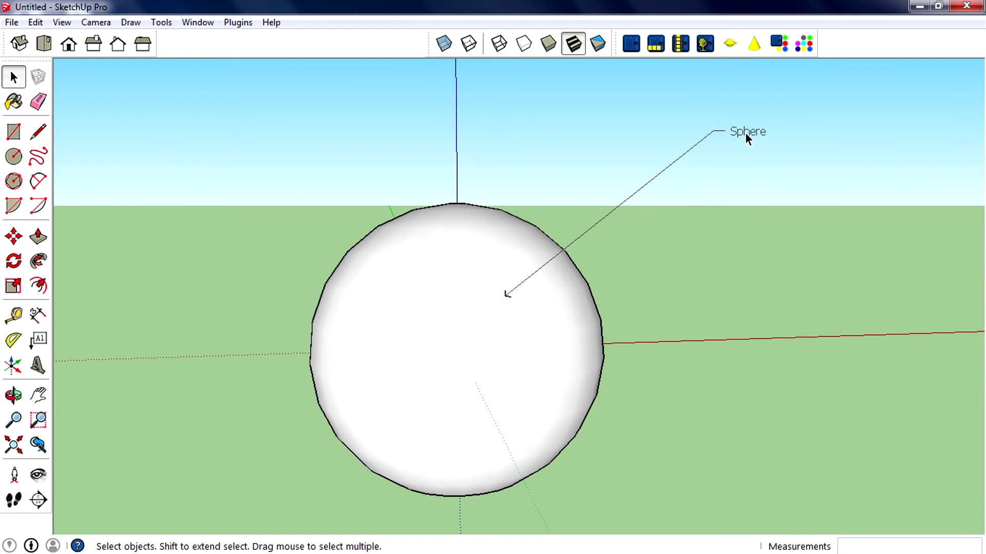
Step: Open Entity Info for the Sphere label and reposition the panel with details shown
click(745, 133)
right_click(746, 132)
click(702, 120)
click(735, 134)
right_click(737, 136)
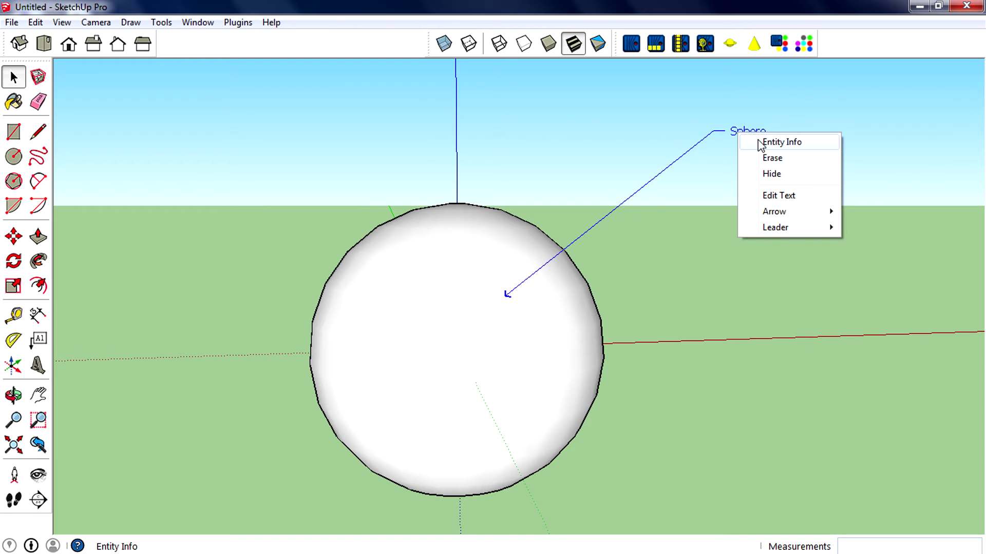
click(760, 143)
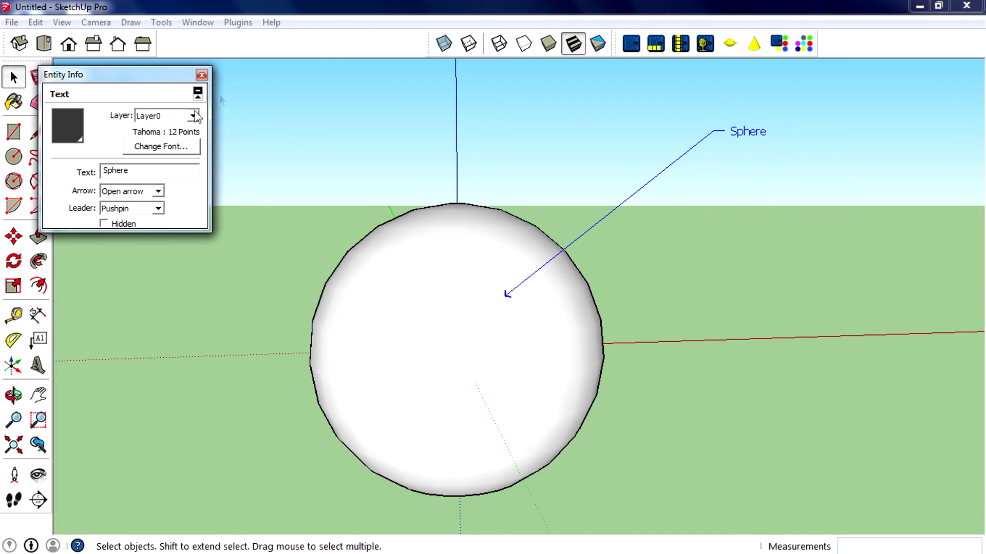
click(198, 93)
drag(148, 76, 175, 71)
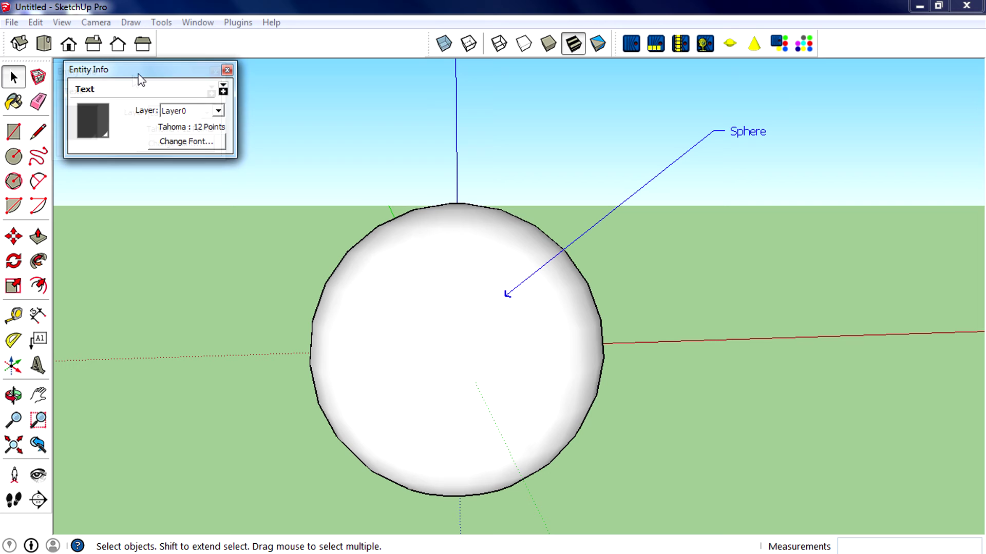
click(224, 90)
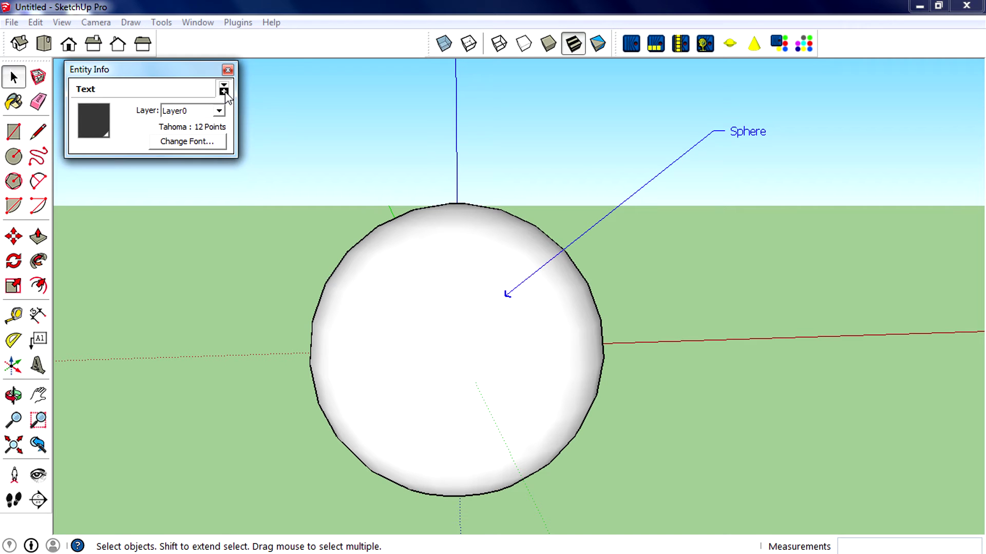
drag(134, 74, 186, 92)
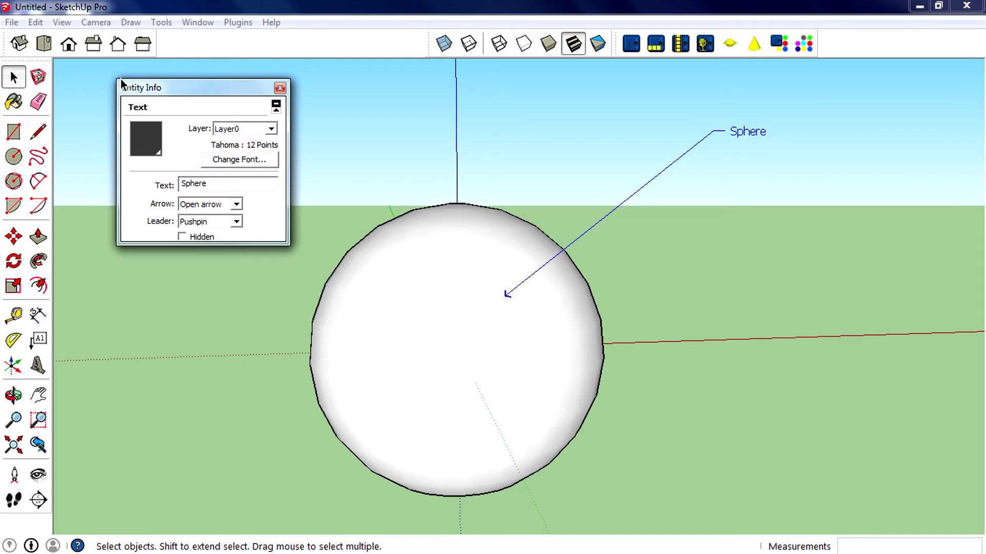
Step: Edit the label text's material colour to red on the colour wheel and apply it
click(149, 141)
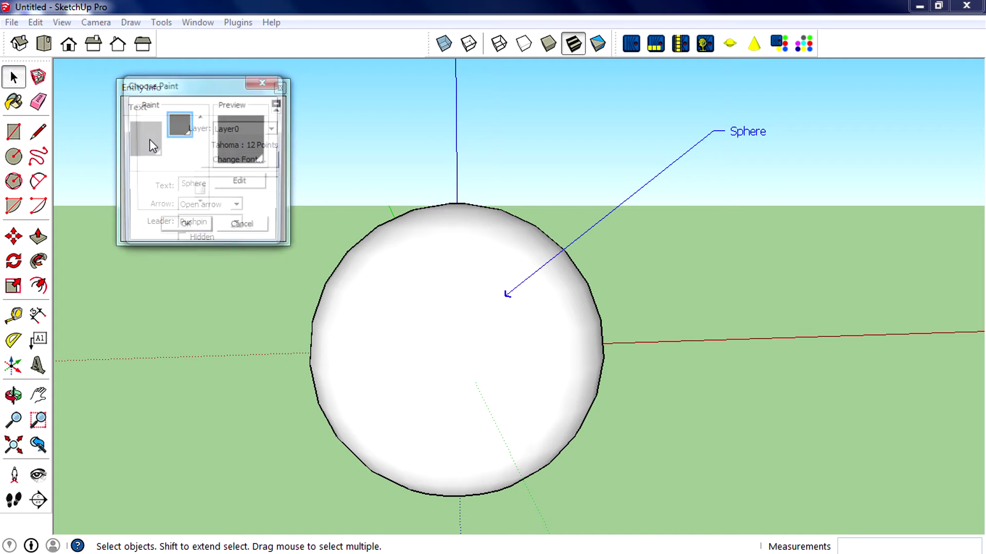
click(254, 189)
mouse_move(279, 166)
mouse_down()
mouse_move(290, 153)
mouse_move(268, 140)
mouse_move(291, 164)
mouse_move(258, 165)
mouse_move(271, 176)
mouse_move(317, 132)
mouse_up()
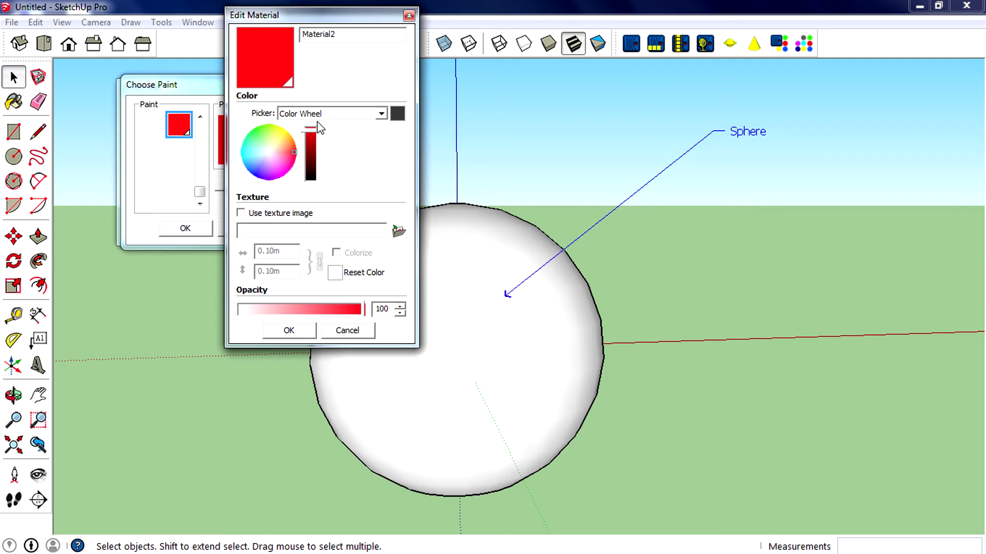
click(299, 333)
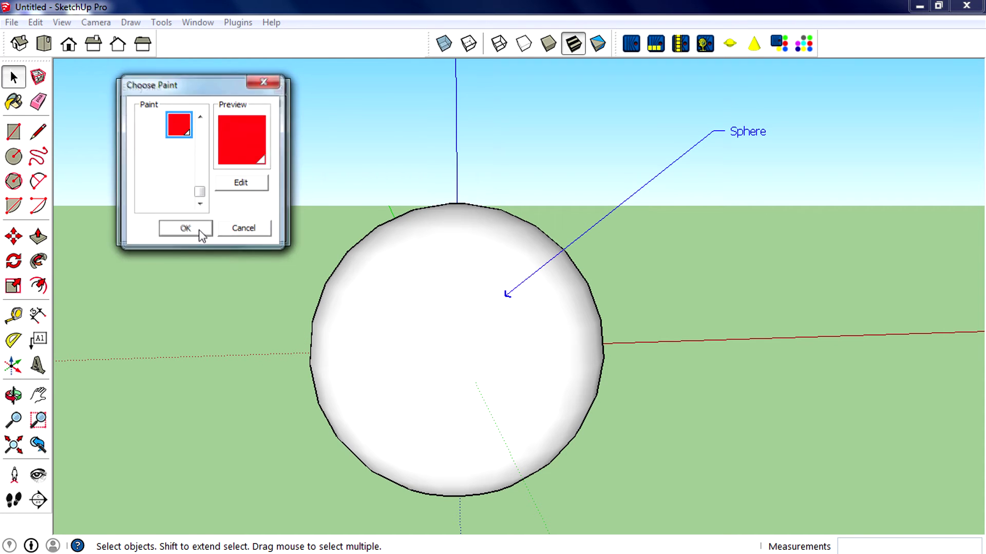
click(201, 231)
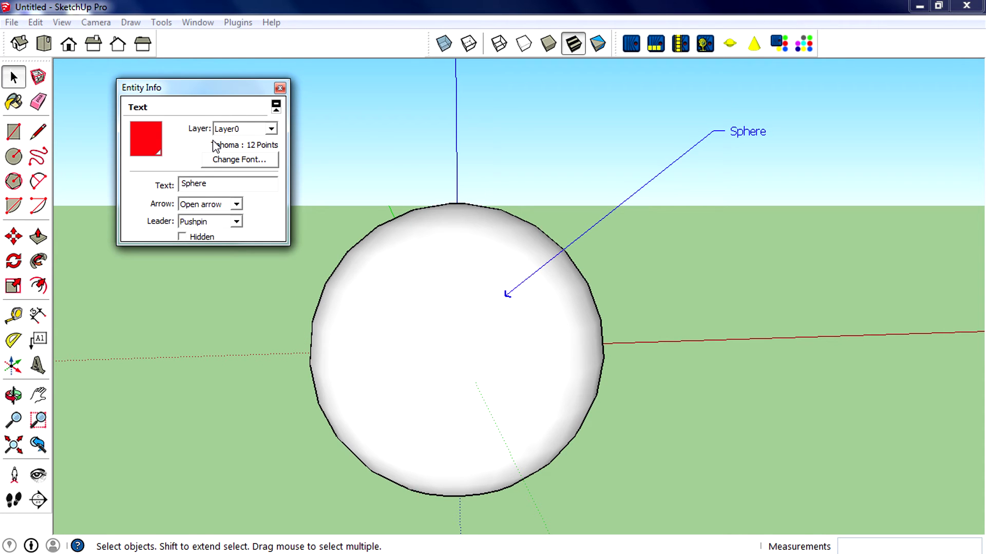
Step: Set the label font to TimeBurner, Bold Oblique, 36 points
click(236, 160)
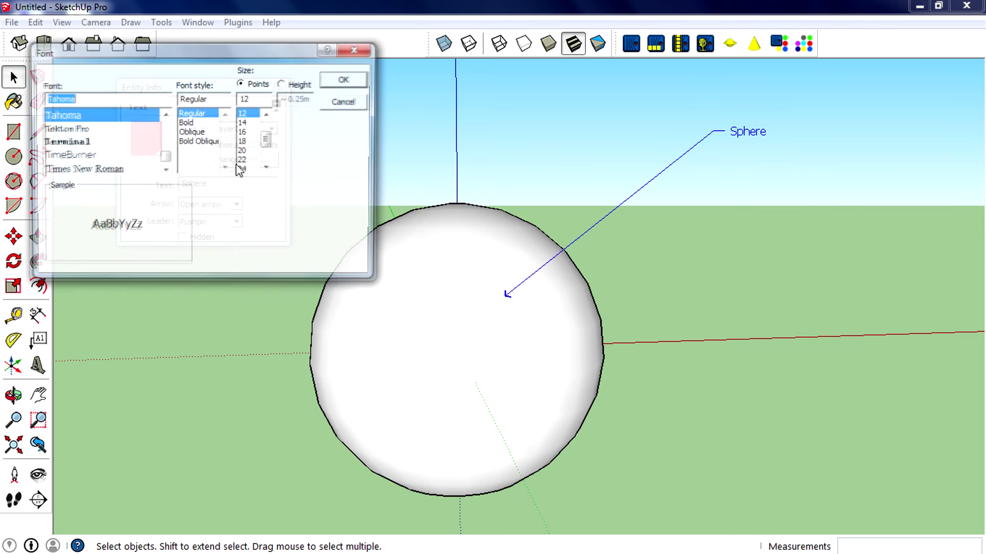
scroll(100, 139, down, 3)
click(103, 116)
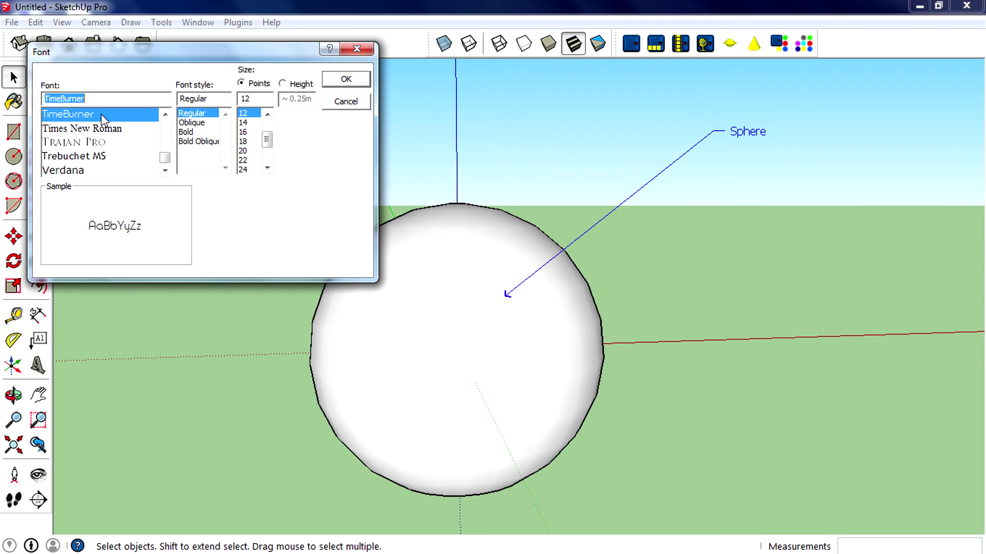
click(186, 132)
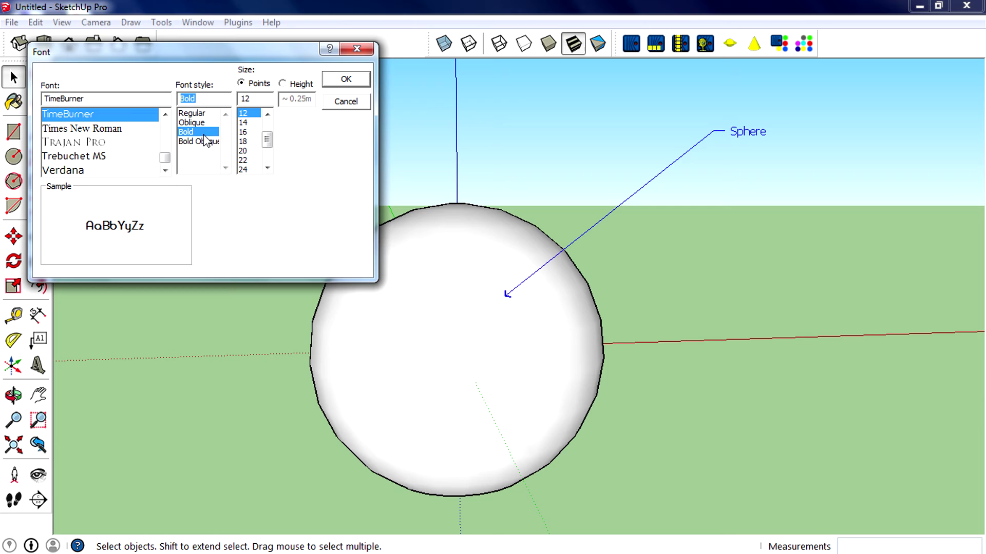
click(199, 141)
drag(266, 139, 271, 153)
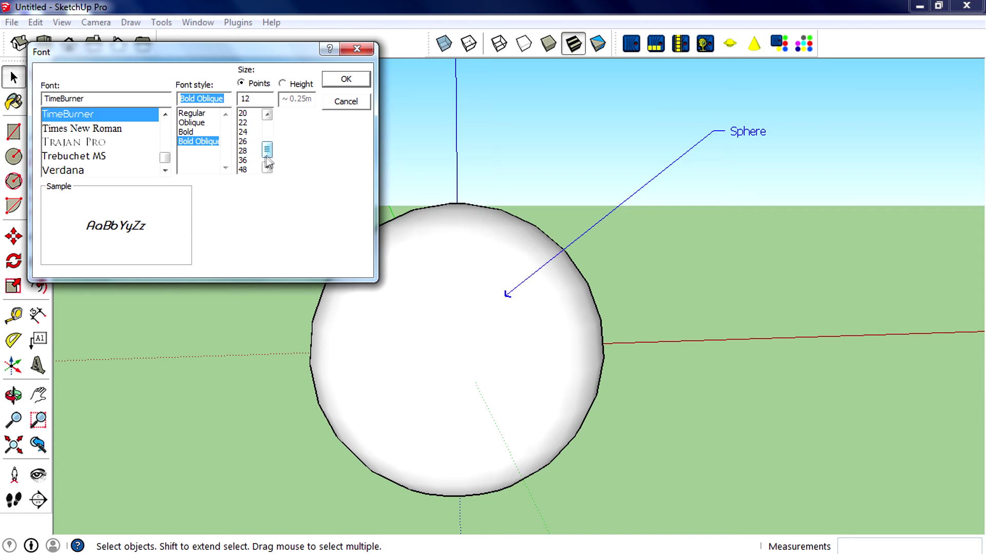
click(256, 150)
click(255, 160)
scroll(256, 166, down, 1)
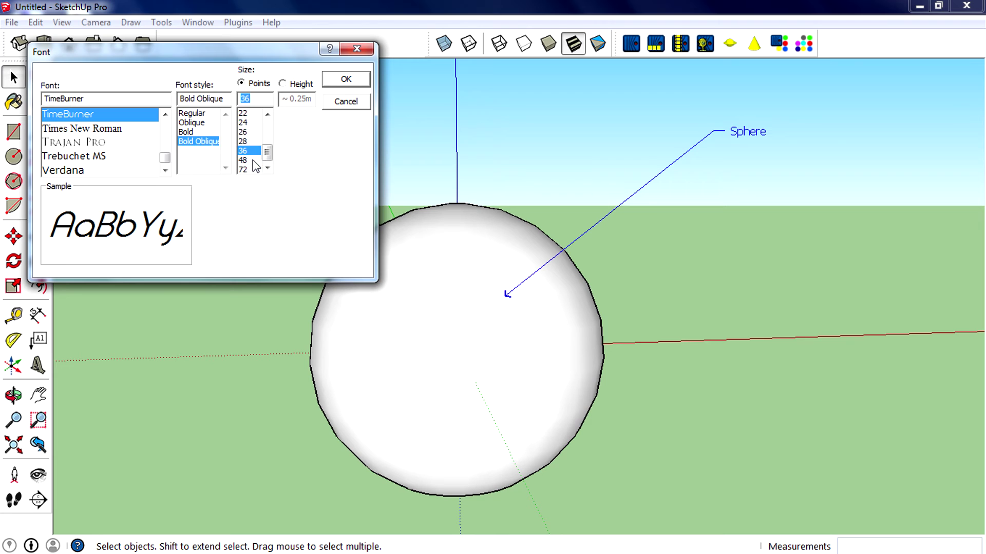
click(344, 80)
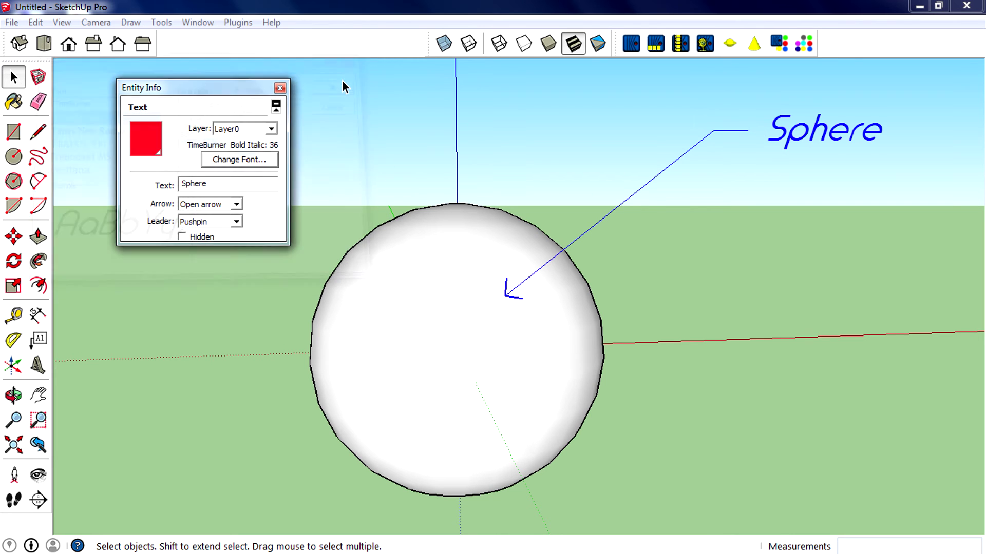
Step: Leave the label on Layer0 and close the Entity Info panel
double_click(251, 189)
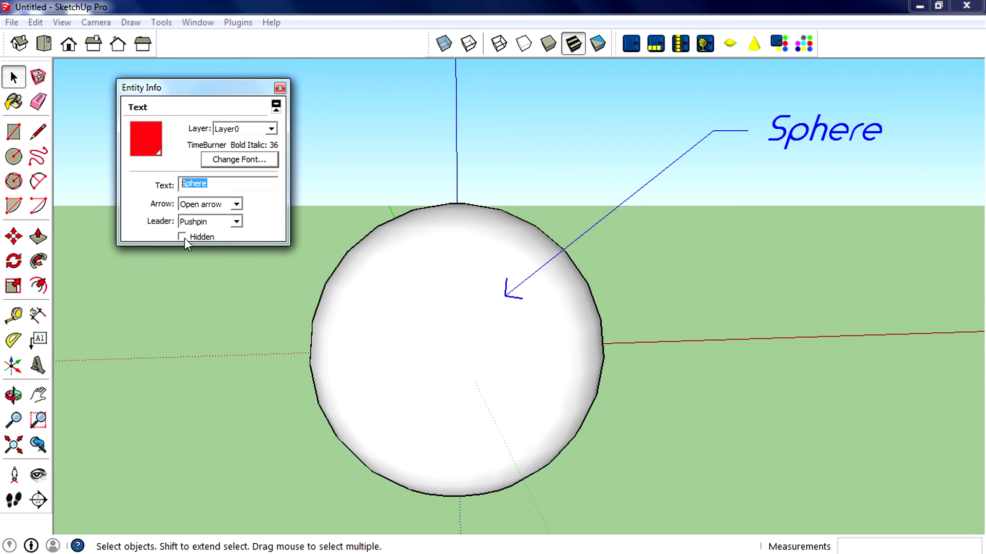
click(270, 129)
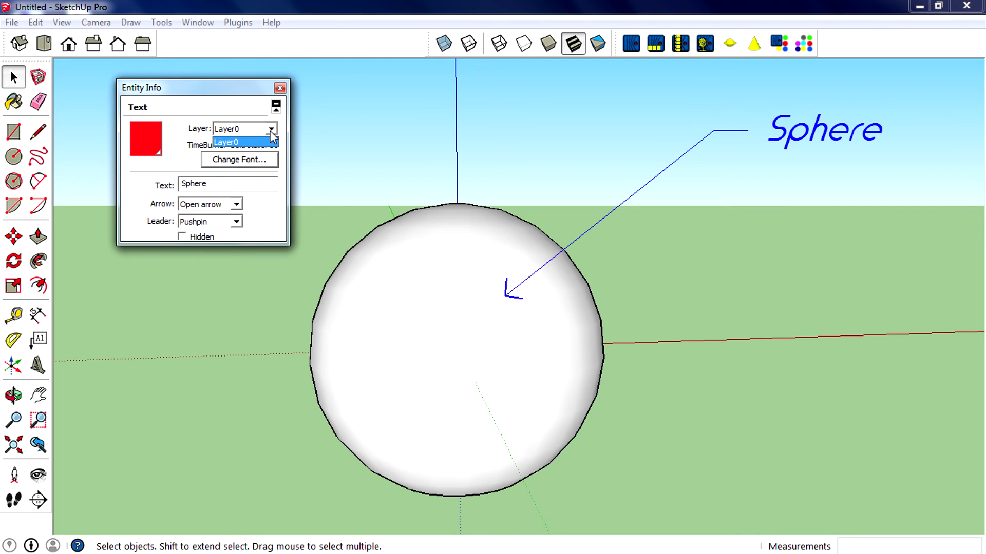
click(270, 130)
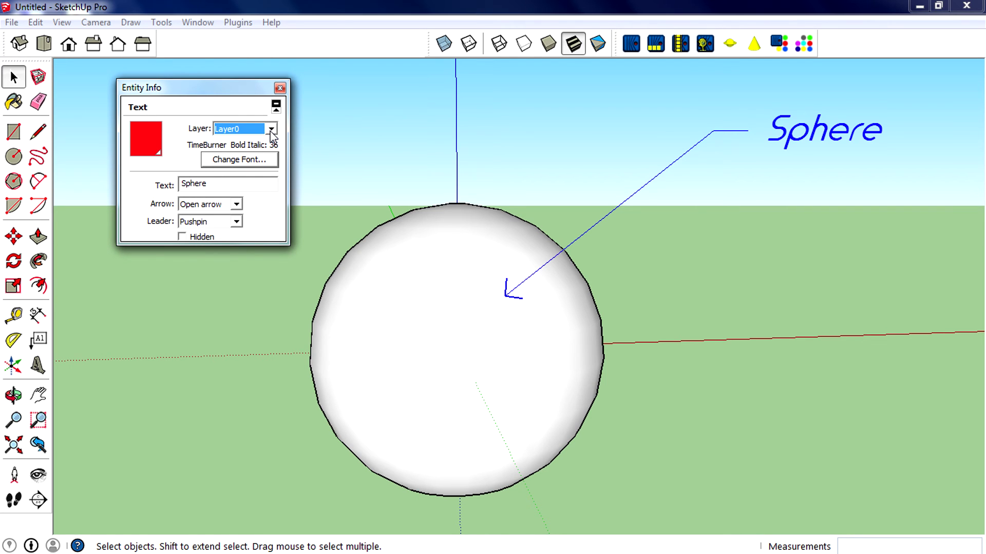
click(271, 129)
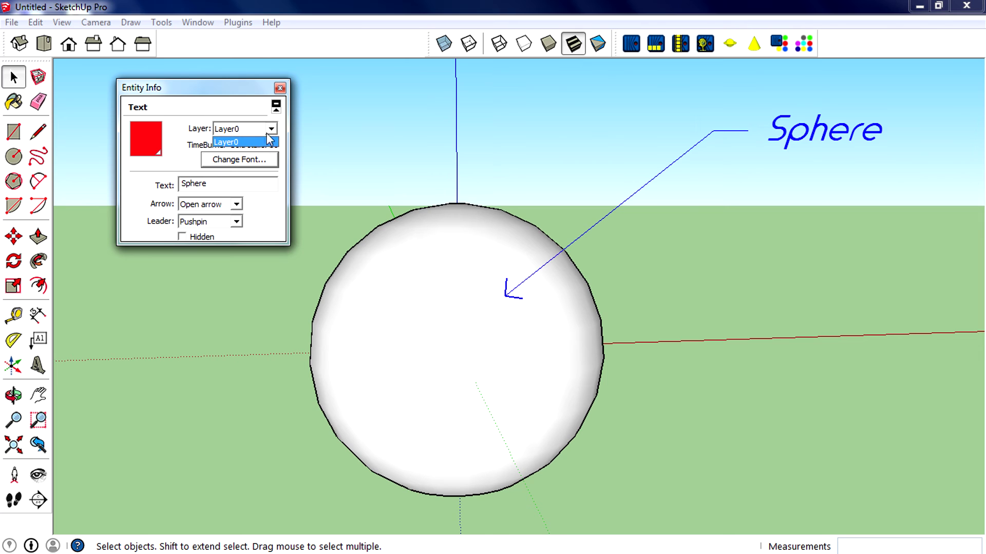
click(268, 141)
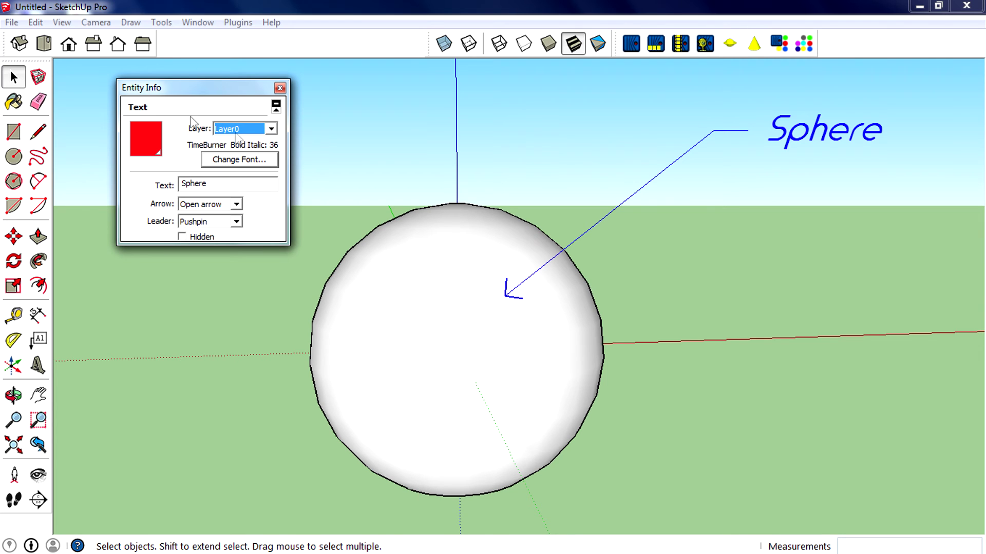
click(280, 88)
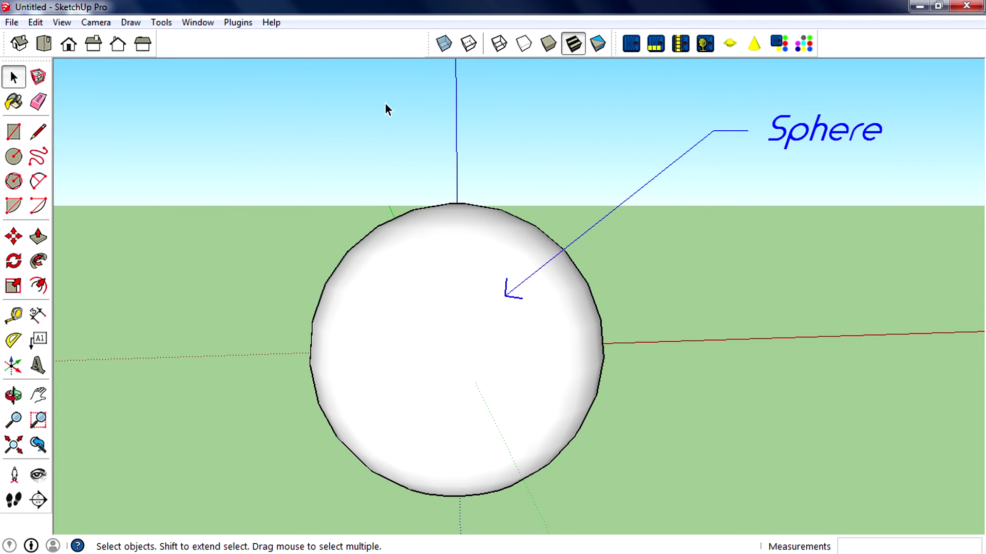
Step: Edit the label text to read 'What ever you want ?'
right_click(793, 137)
click(844, 198)
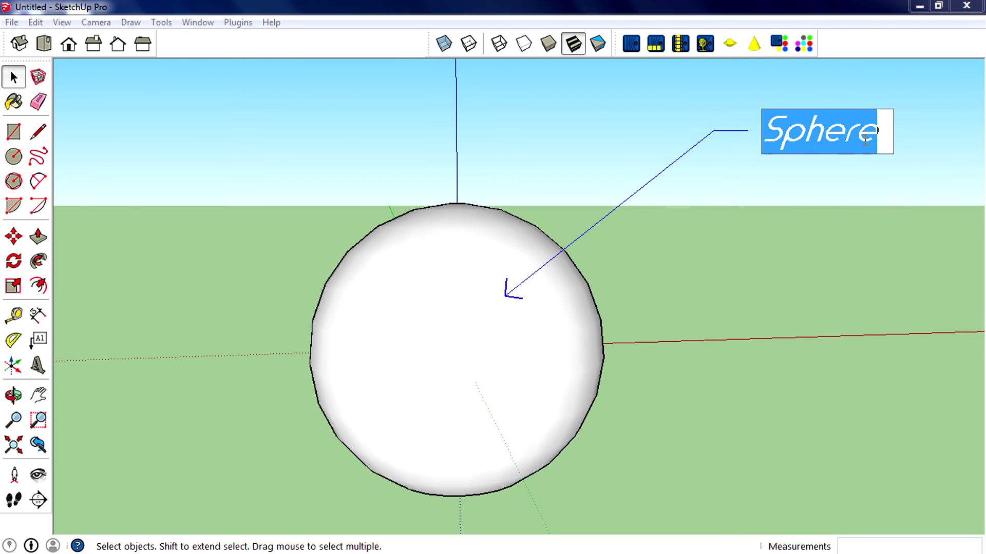
text(What ever yo)
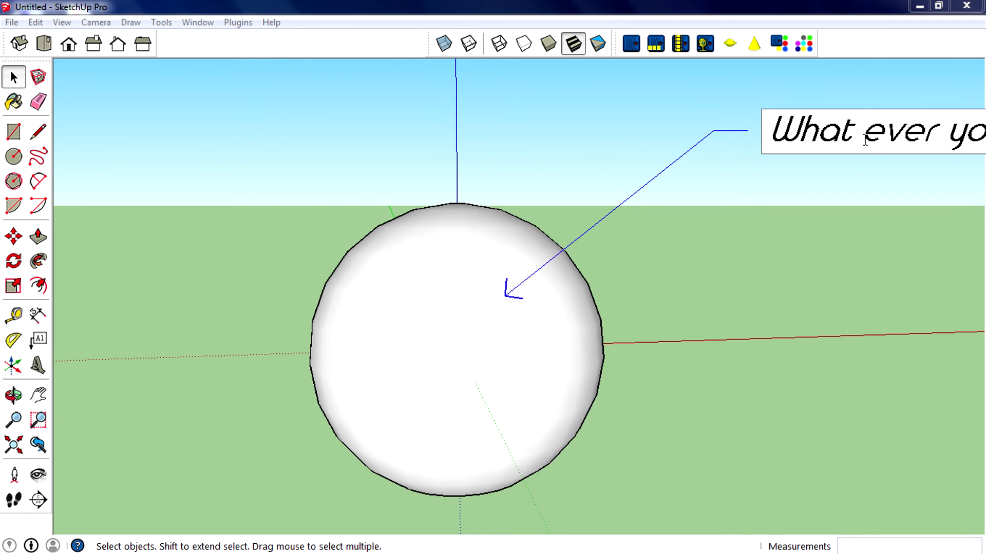
click(97, 90)
click(842, 219)
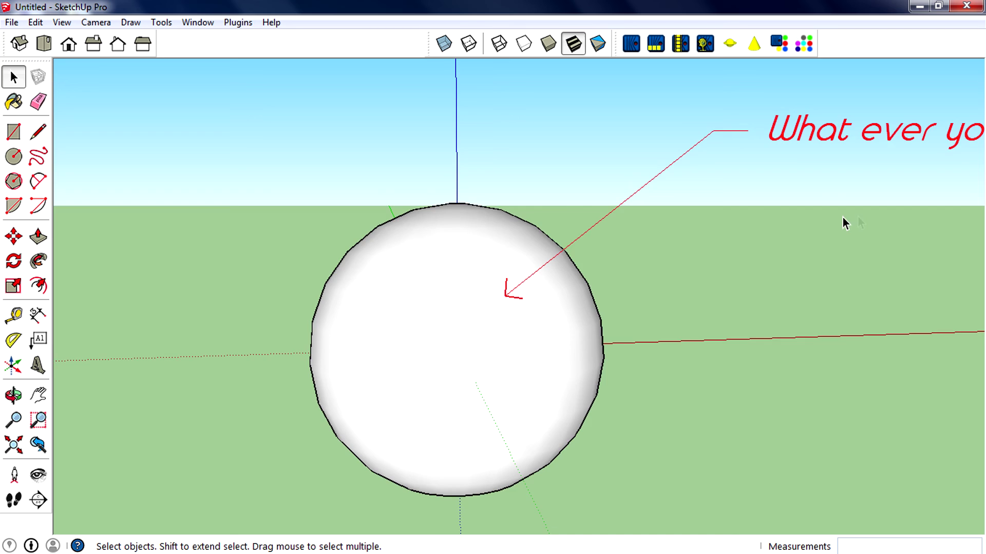
middle_drag(842, 220, 529, 263)
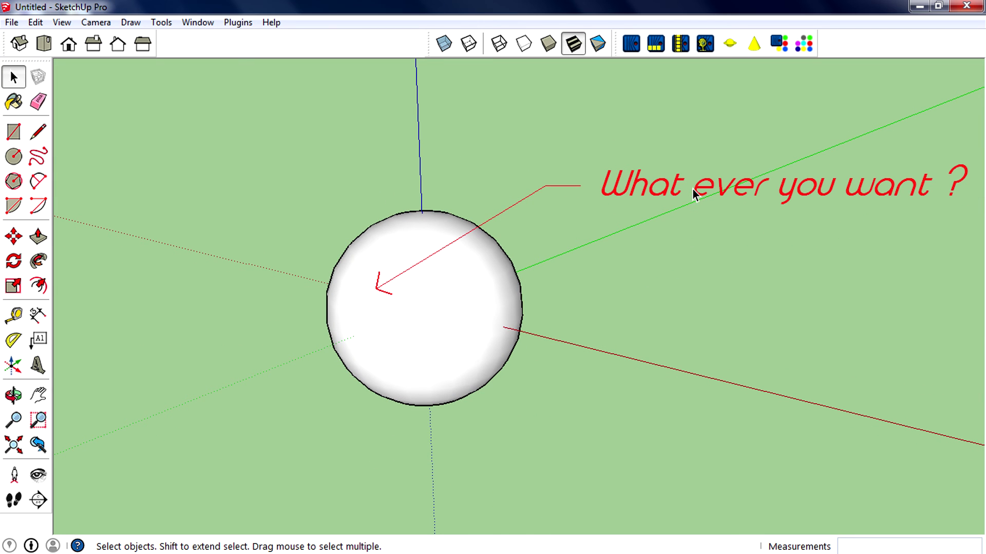
Step: Move the 'What ever you want ?' label toward the top of the sphere
click(14, 236)
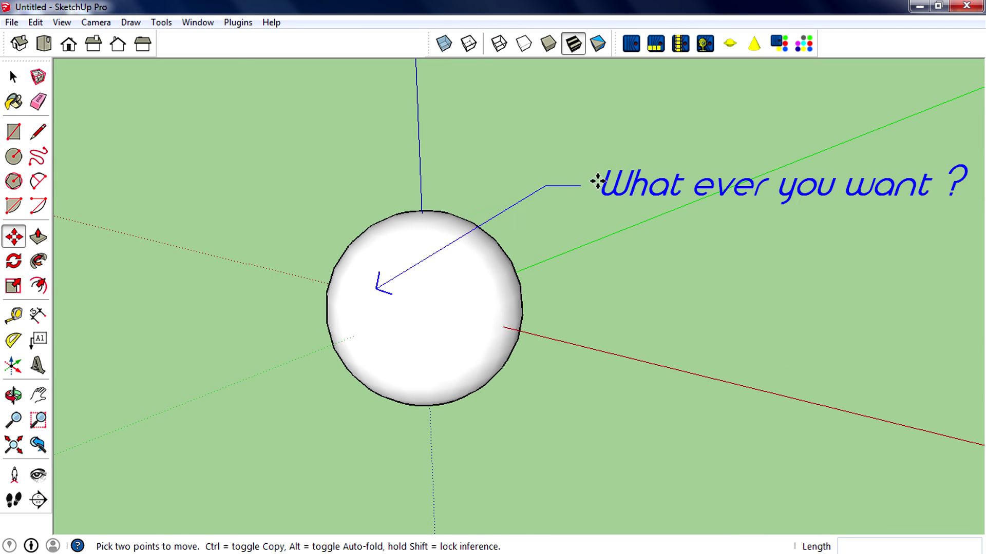
click(546, 186)
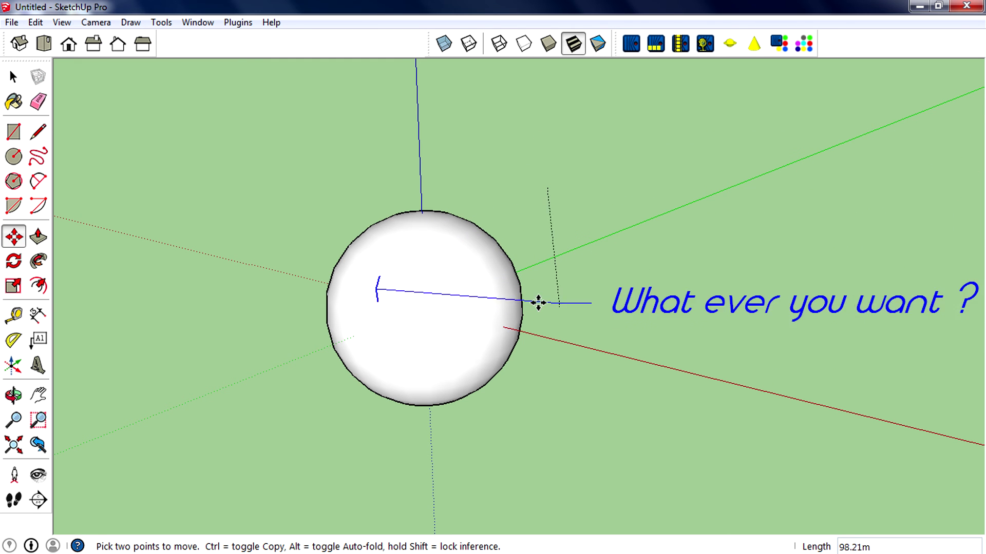
middle_drag(568, 218, 488, 337)
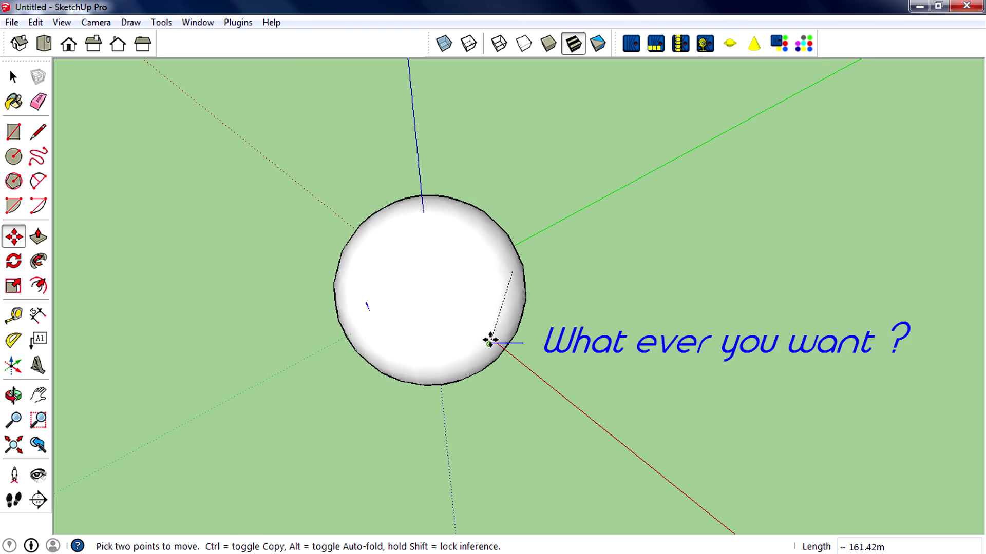
scroll(500, 273, down, 3)
middle_drag(502, 220, 717, 99)
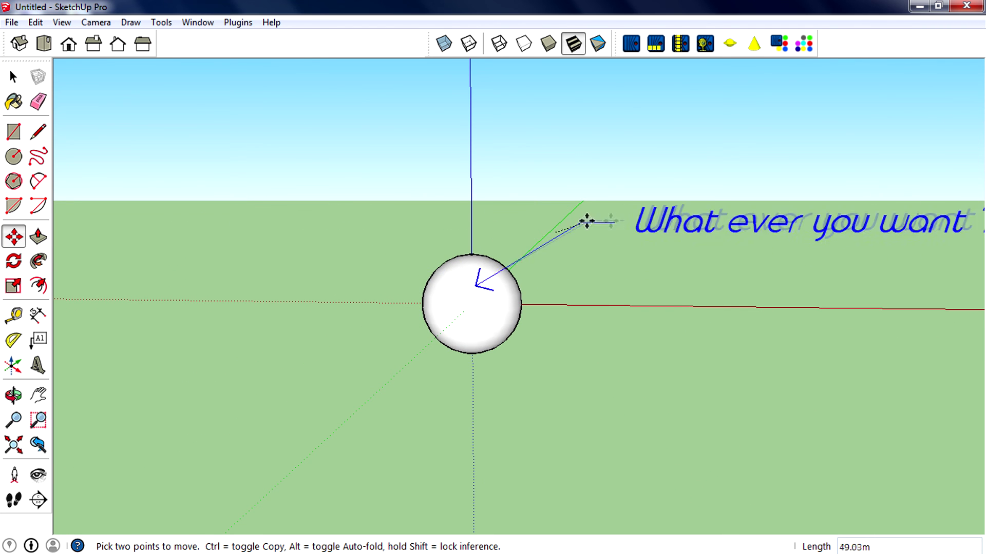
click(484, 202)
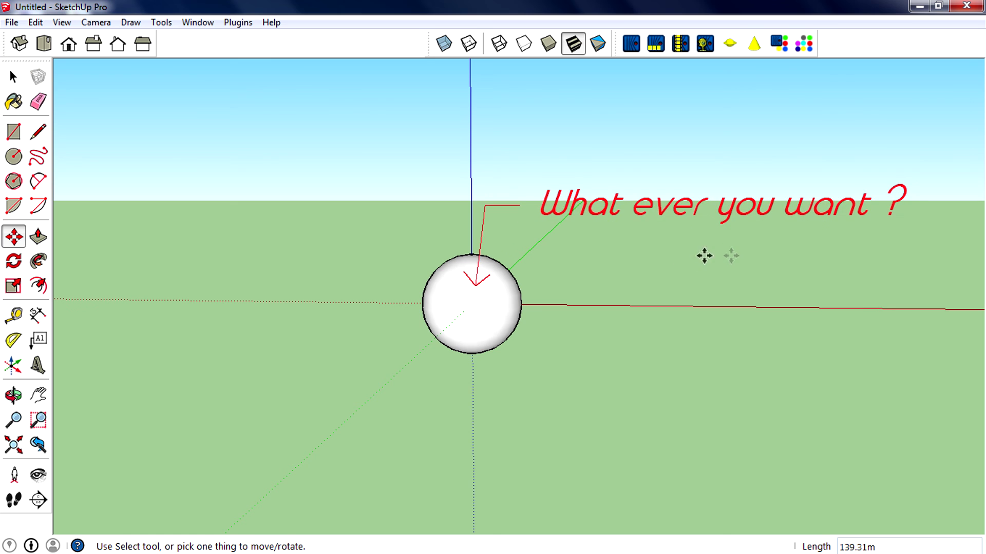